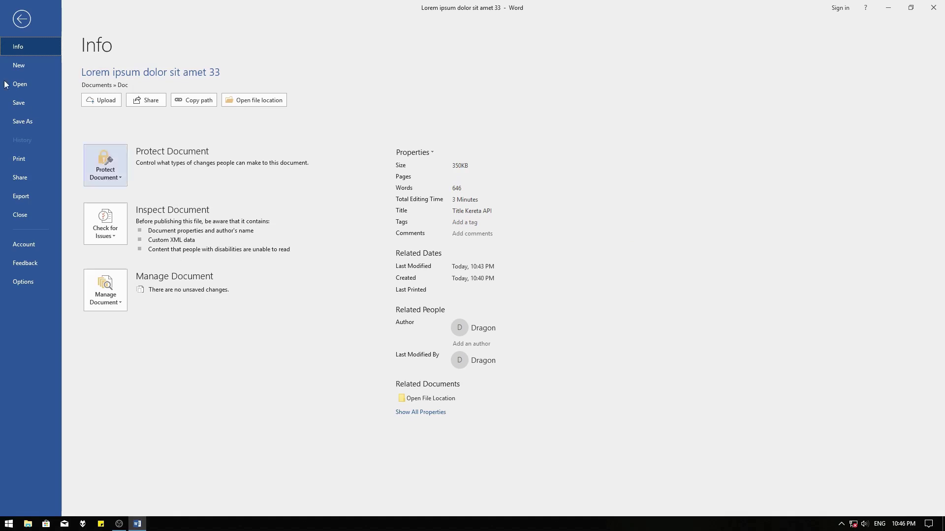
Leave the Info page and return to editing 'Lorem ipsum dolor sit amet 33'.
{"action": "left_click", "coordinate": [22, 18]}
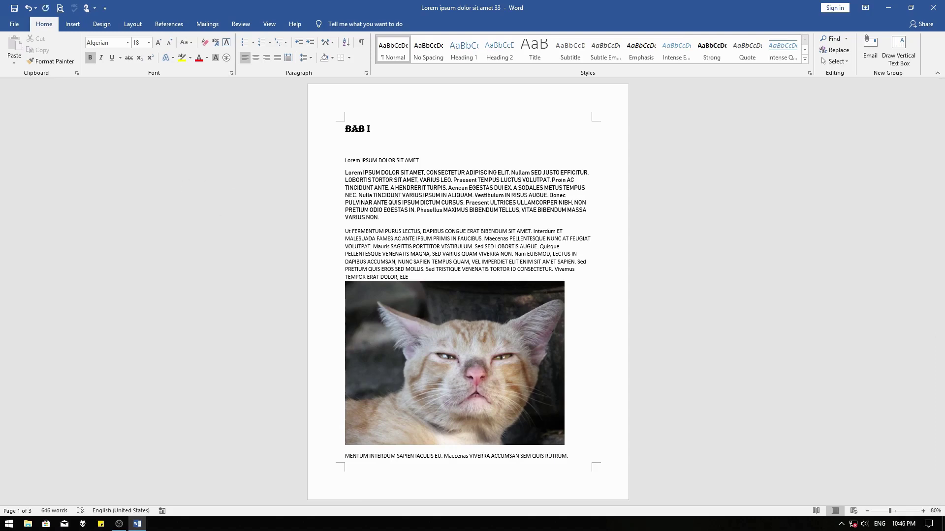
Append ' RECOVERY' to the 'BAB I' heading, then close Word without saving.
{"action": "type", "text": " RECOVERY"}
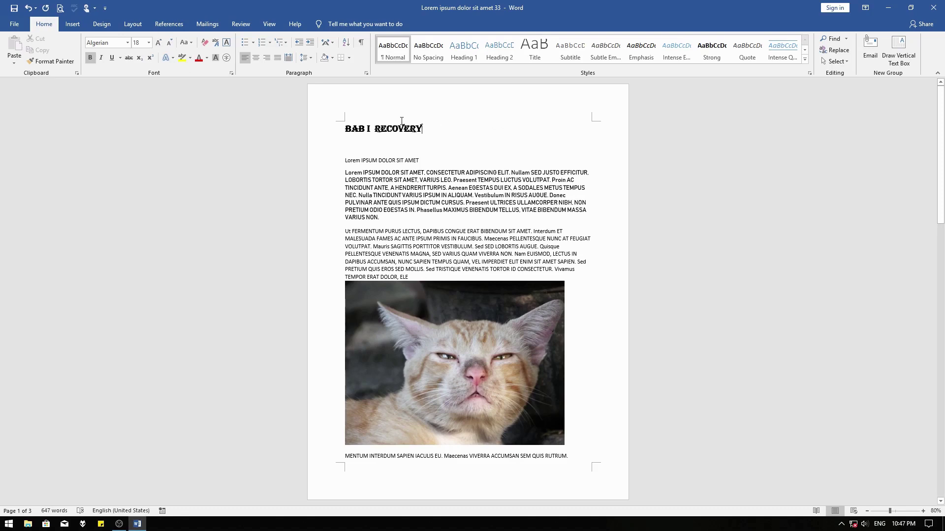
{"action": "left_click", "coordinate": [933, 7]}
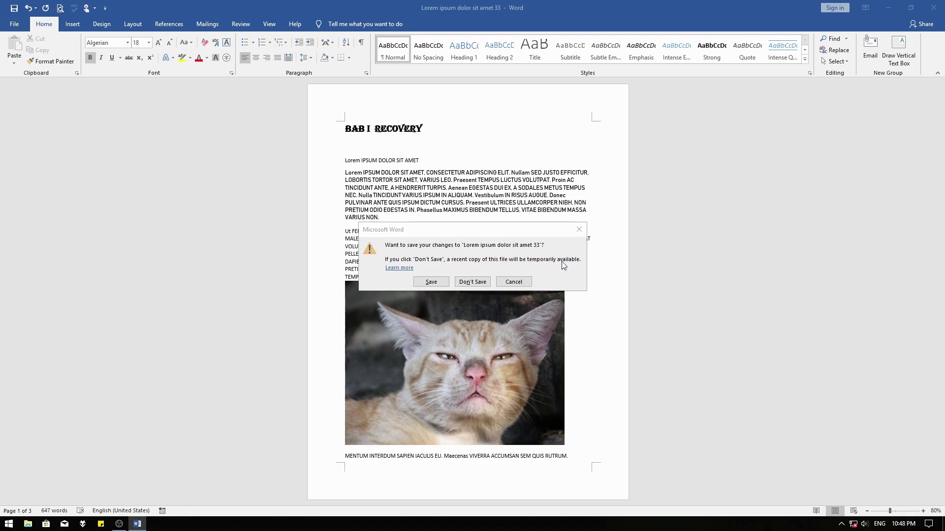
{"action": "left_click", "coordinate": [472, 282]}
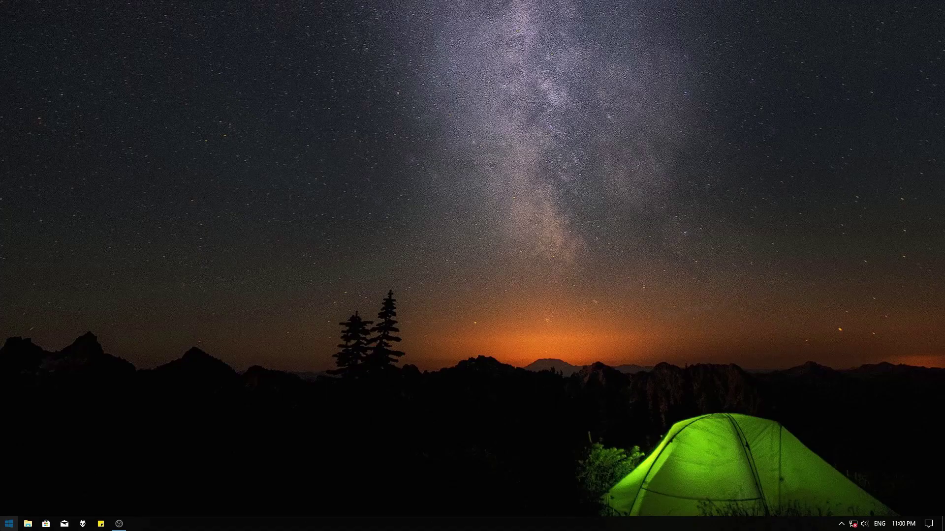
Reopen 'Lorem ipsum dolor sit amet 33' from Word's Recent jump list and view its Info page.
{"action": "left_click", "coordinate": [8, 523]}
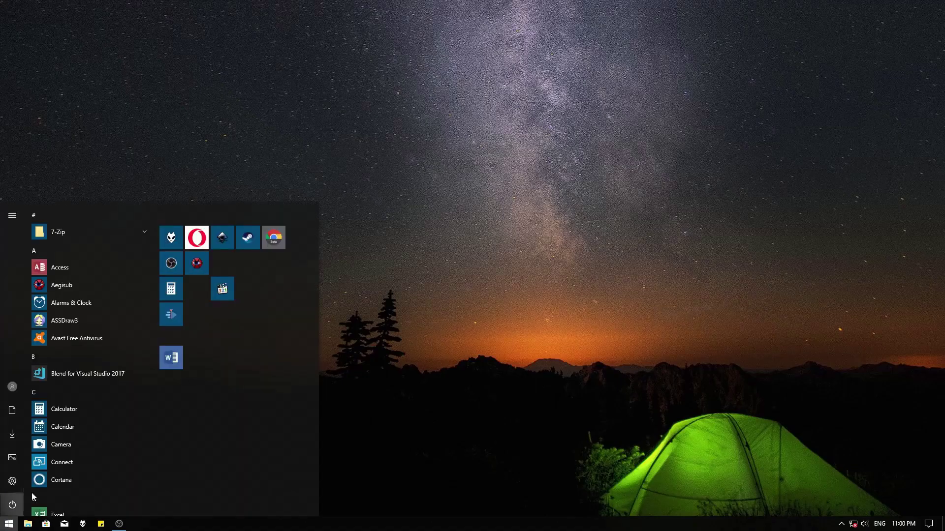
{"action": "right_click", "coordinate": [175, 357]}
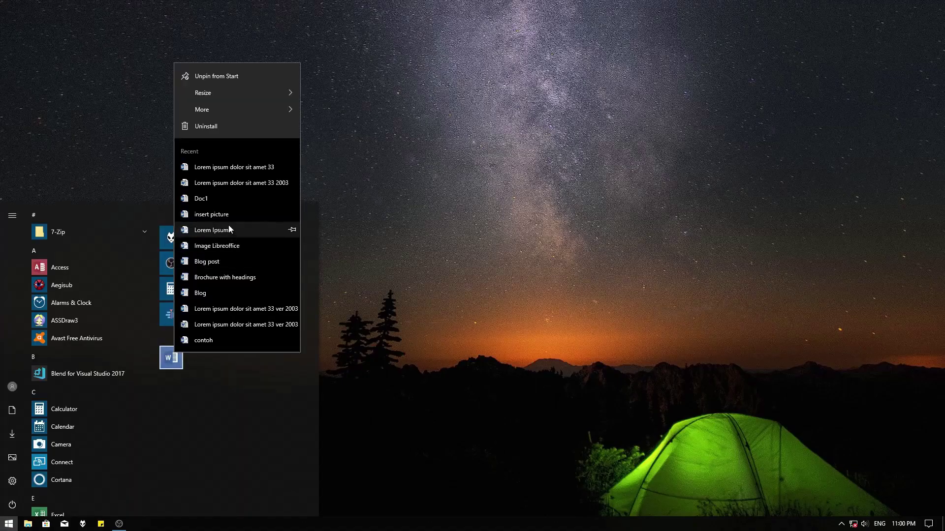
{"action": "left_click", "coordinate": [223, 170]}
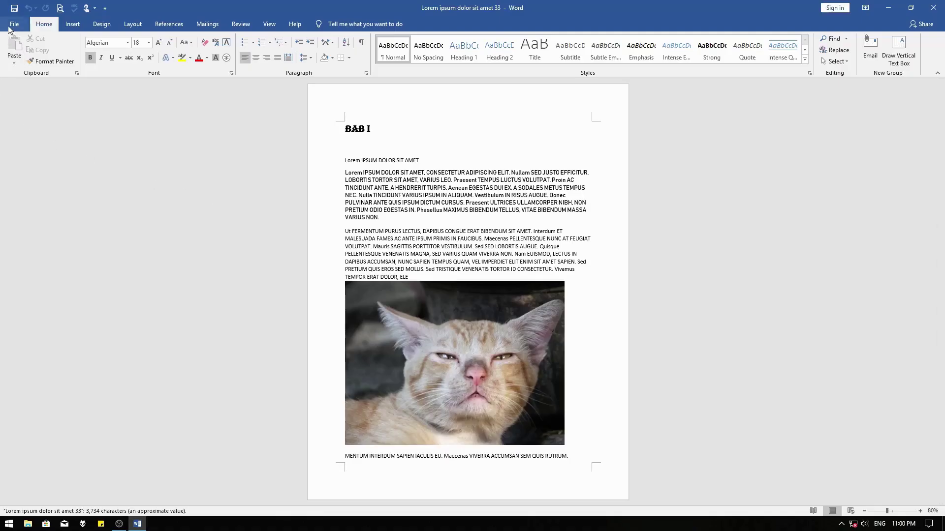
{"action": "left_click", "coordinate": [14, 25]}
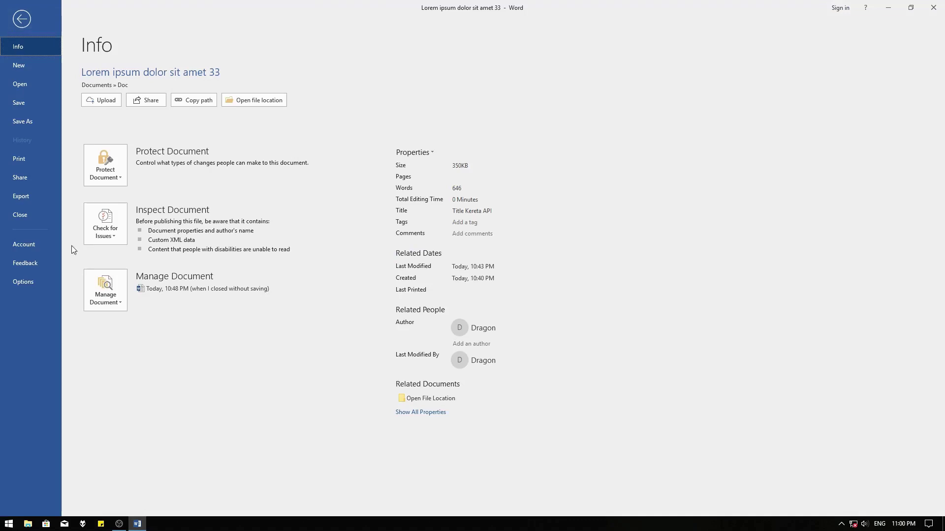
Check Recover Unsaved Documents, then open the 10:48 PM version kept when closed without saving.
{"action": "left_click", "coordinate": [86, 294]}
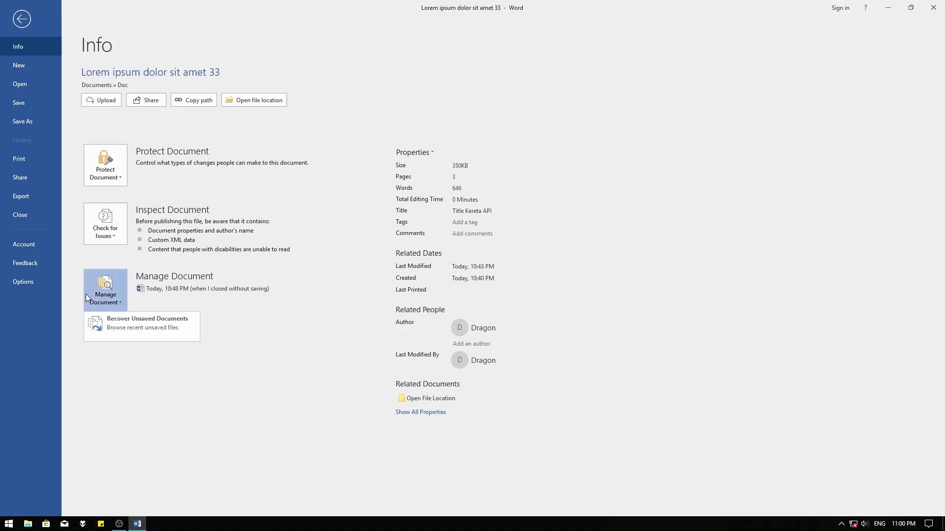
{"action": "left_click", "coordinate": [143, 324]}
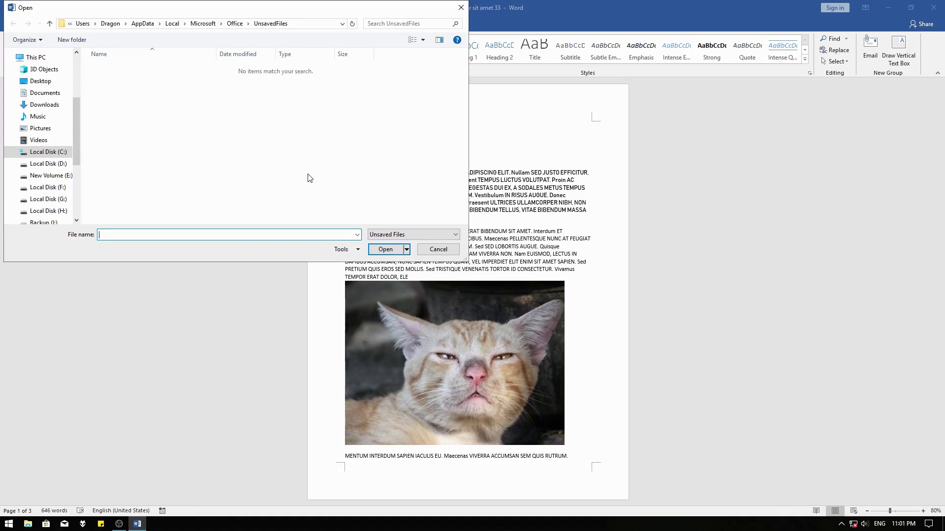
{"action": "left_click", "coordinate": [436, 250]}
{"action": "left_click", "coordinate": [12, 24]}
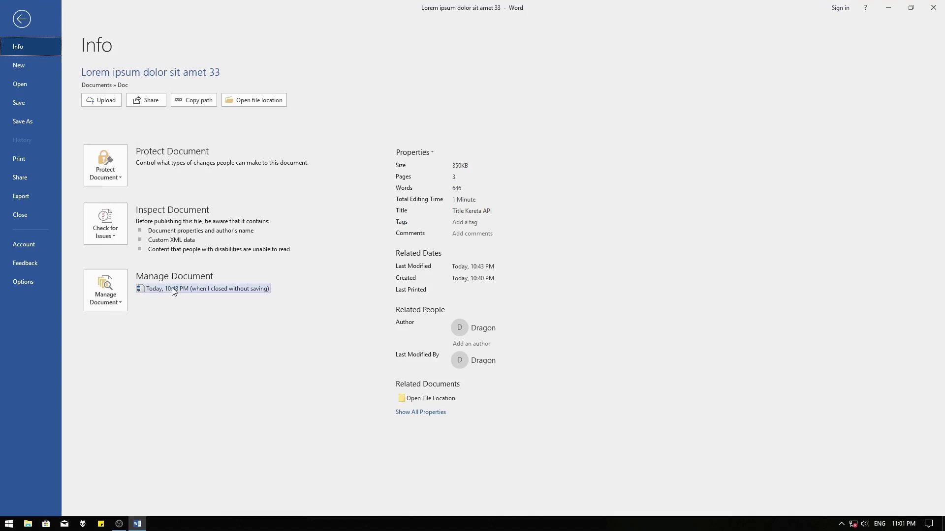
{"action": "left_click", "coordinate": [203, 291]}
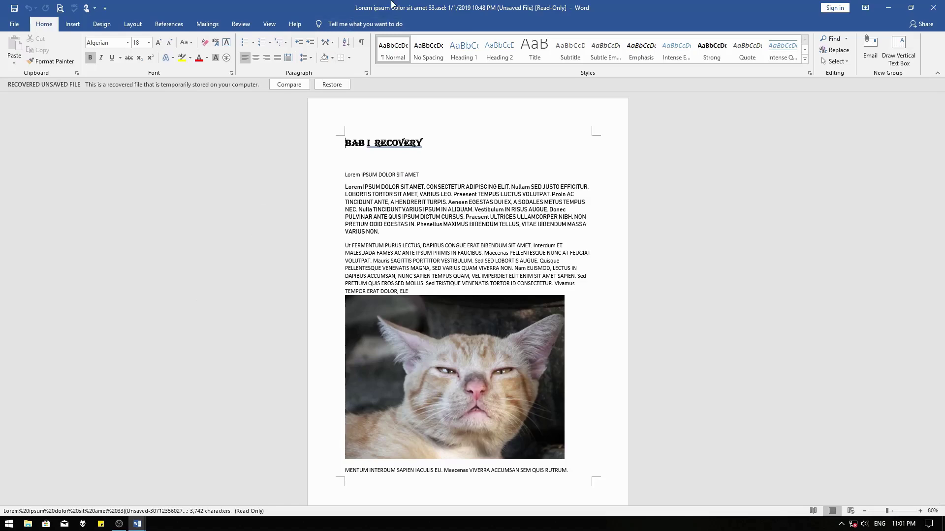
Snap the recovered version to the right half and the saved document to the left.
{"action": "left_click_drag", "start_coordinate": [943, 60], "coordinate": [943, 60]}
{"action": "left_click", "coordinate": [362, 113]}
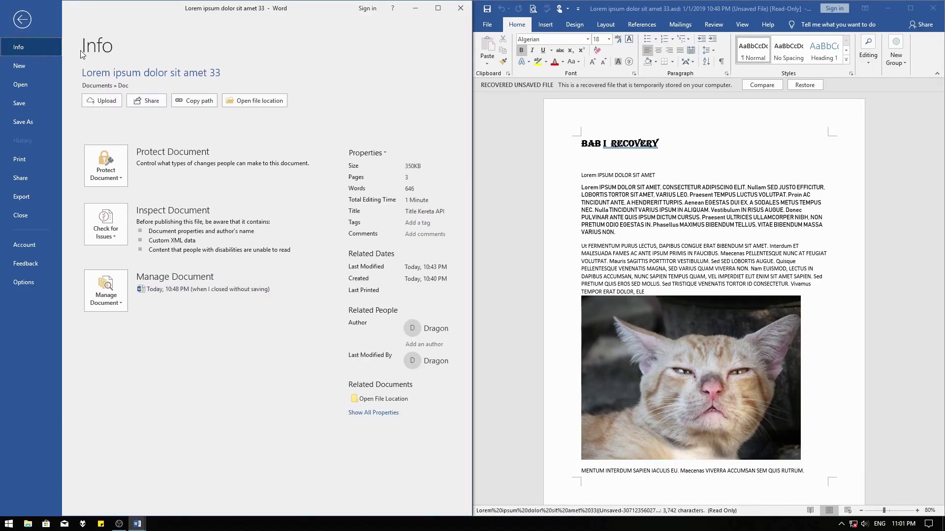
{"action": "left_click", "coordinate": [24, 21]}
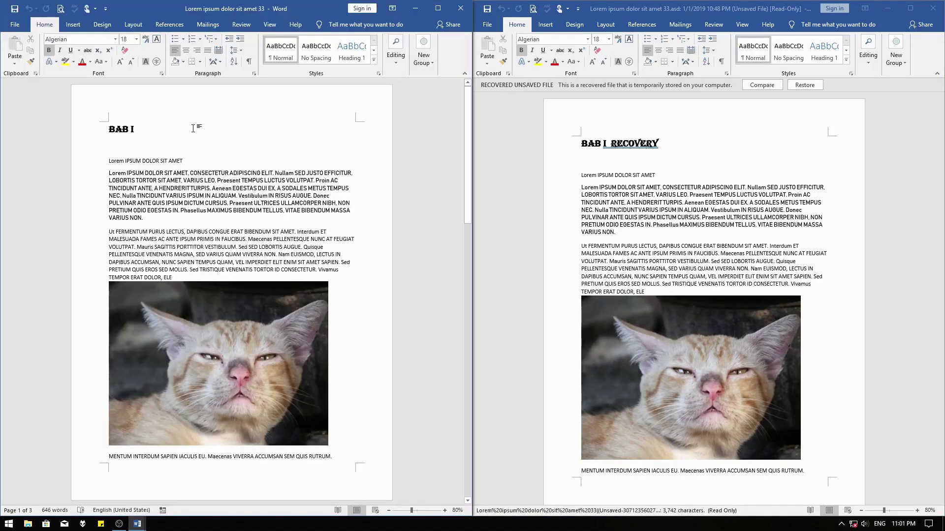
{"action": "left_click", "coordinate": [602, 167]}
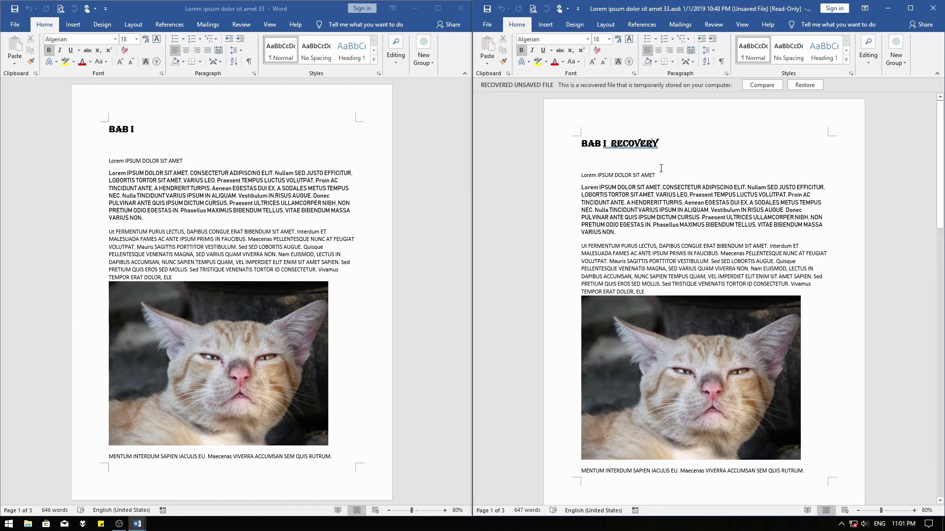
{"action": "left_click", "coordinate": [253, 11]}
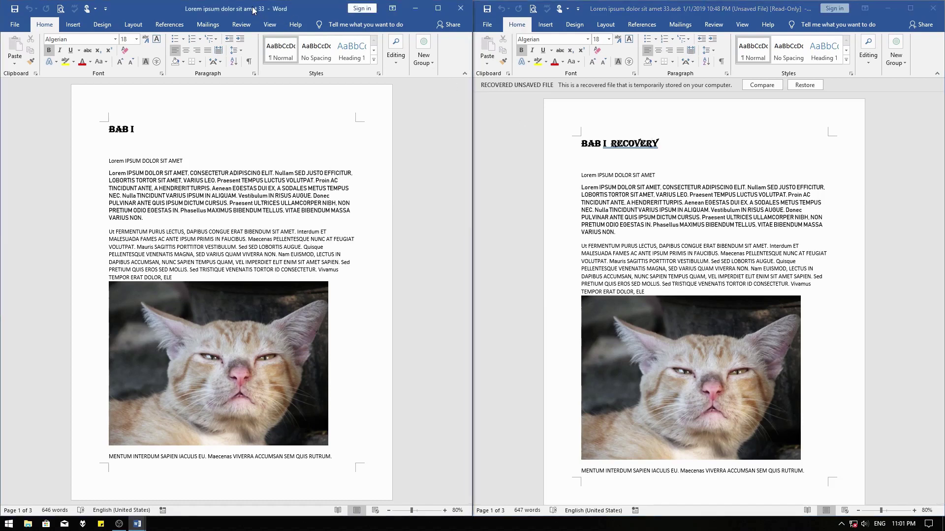
{"action": "left_click", "coordinate": [631, 15]}
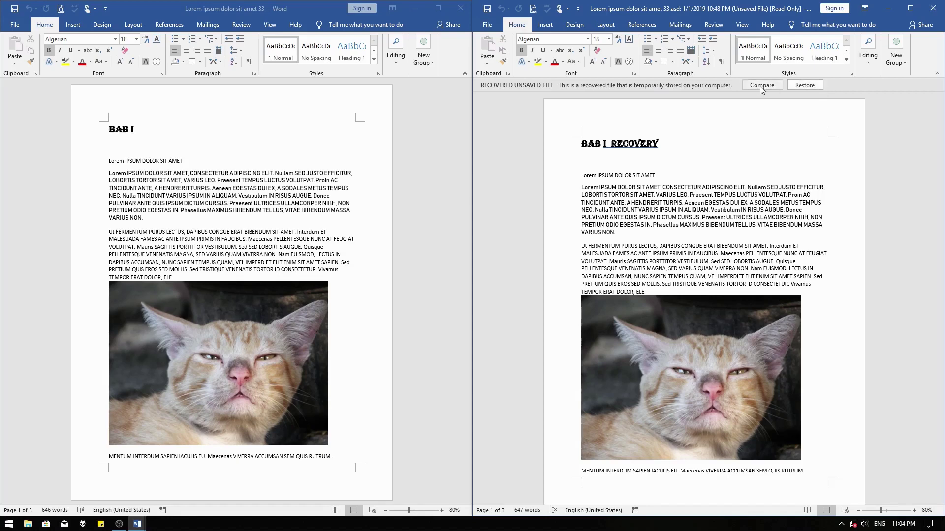
Run Compare with Original on the recovered 'BAB I RECOVERY' version.
{"action": "left_click", "coordinate": [488, 27]}
{"action": "left_click", "coordinate": [580, 302]}
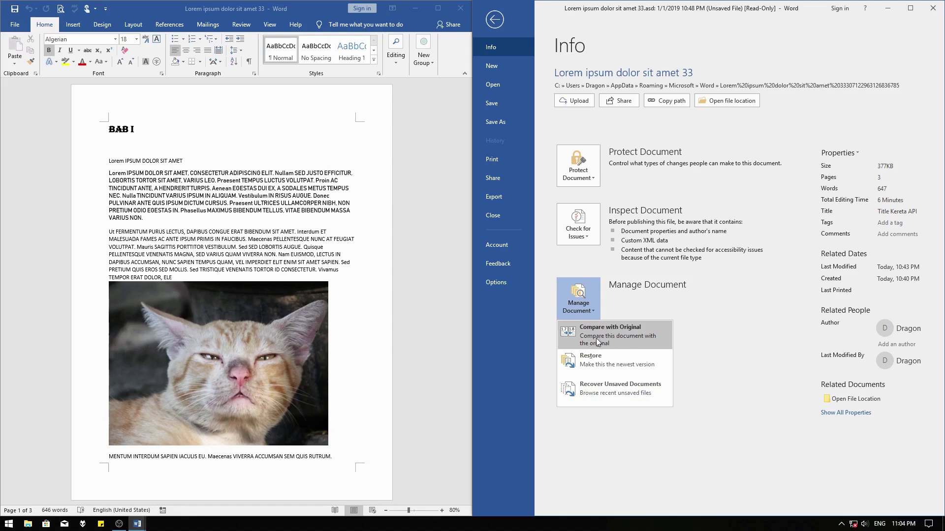
{"action": "left_click", "coordinate": [649, 335]}
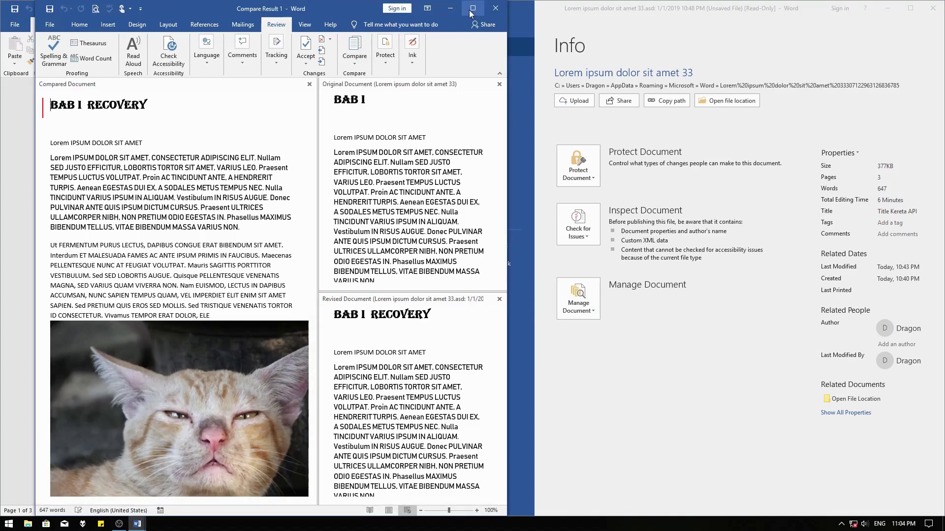
Bring the Compare Result 1 window to the front and maximize it.
{"action": "left_click_drag", "start_coordinate": [313, 11], "coordinate": [474, 133]}
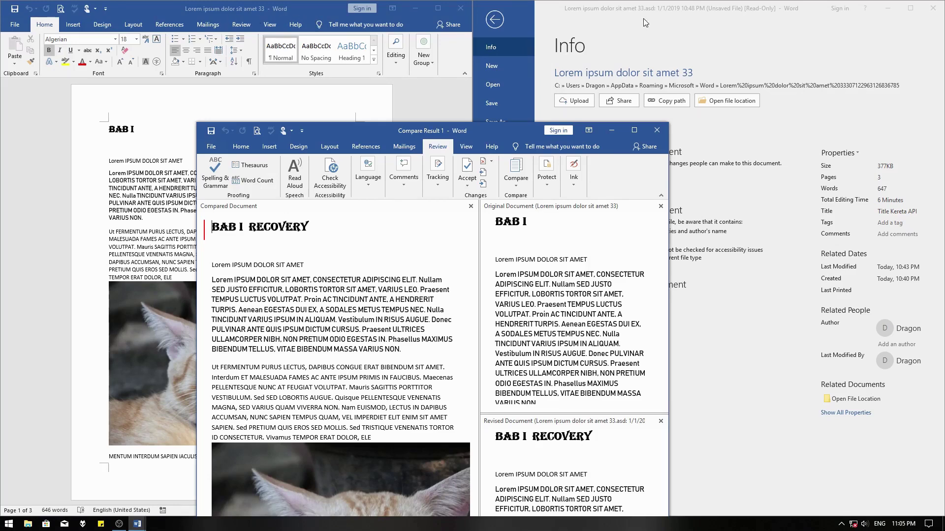
{"action": "left_click", "coordinate": [705, 18]}
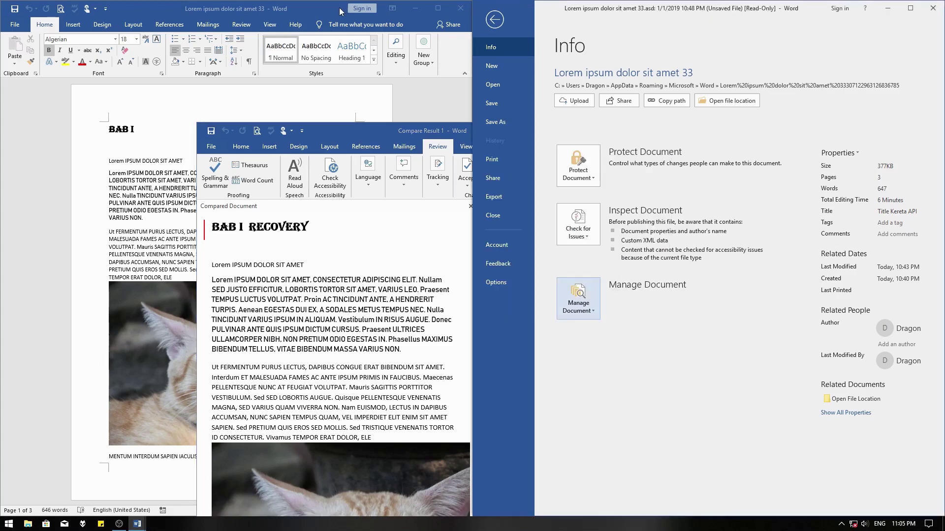
{"action": "left_click", "coordinate": [320, 11]}
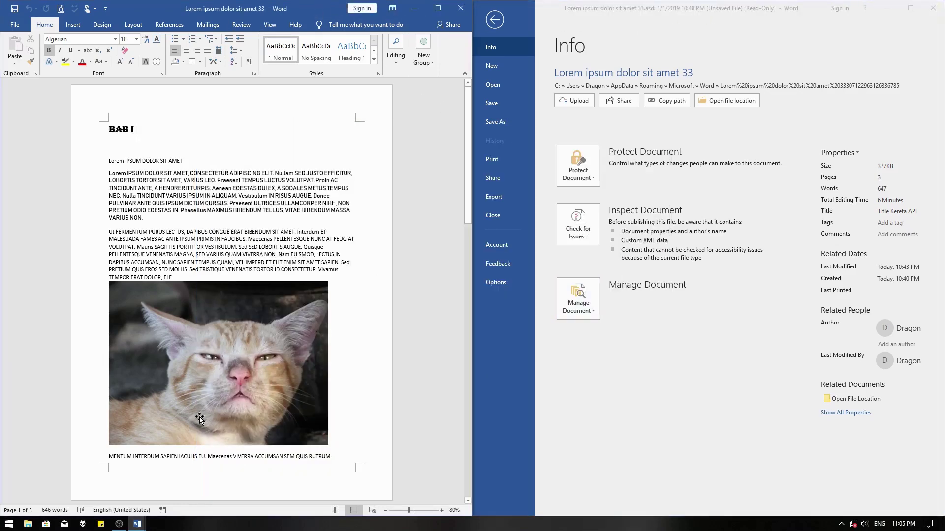
{"action": "mouse_move", "coordinate": [137, 524]}
{"action": "left_click", "coordinate": [197, 475]}
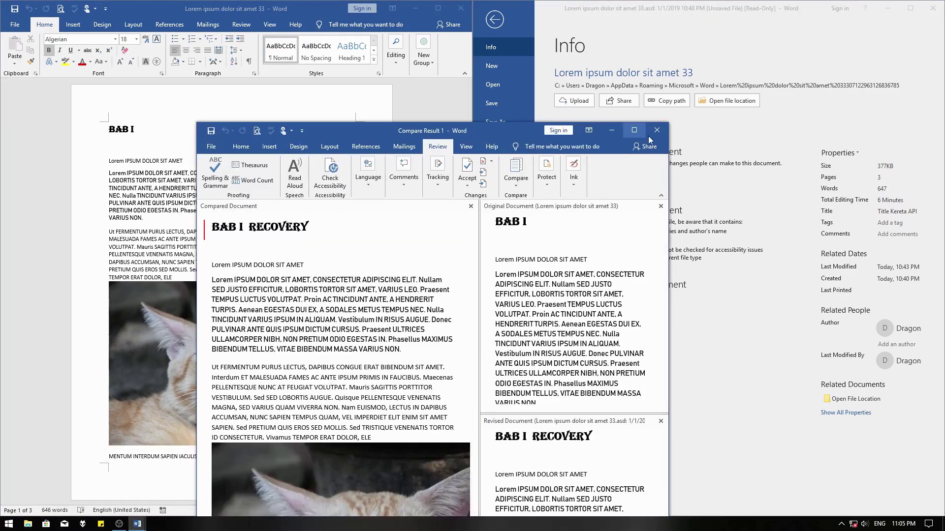
{"action": "left_click", "coordinate": [634, 130]}
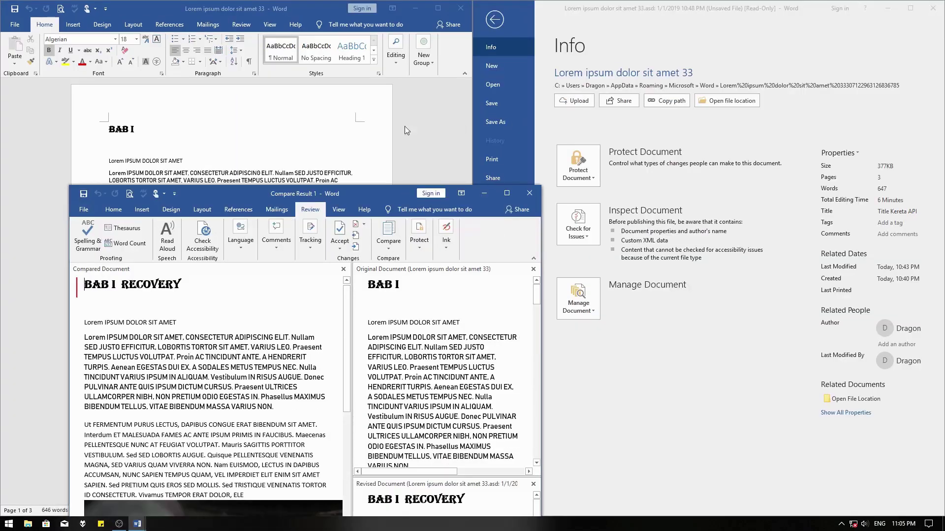
{"action": "left_click", "coordinate": [499, 21]}
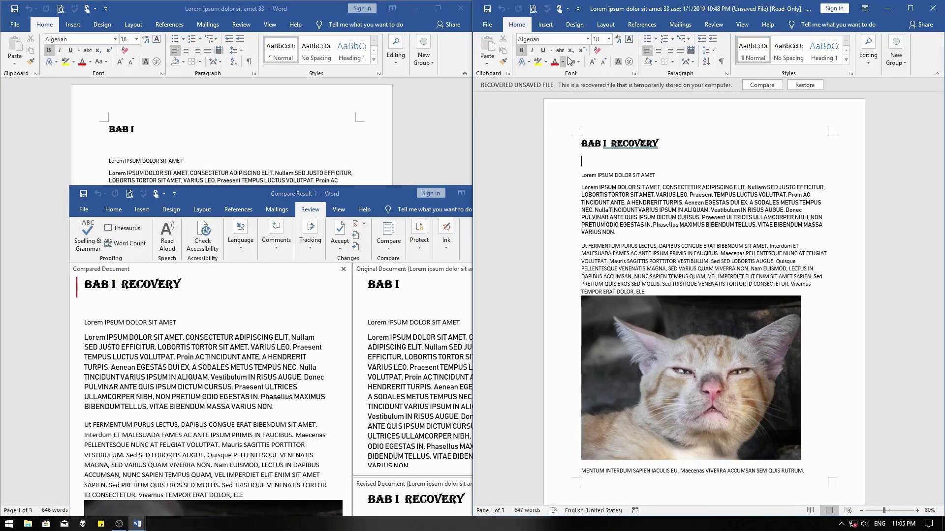
{"action": "double_click", "coordinate": [289, 194]}
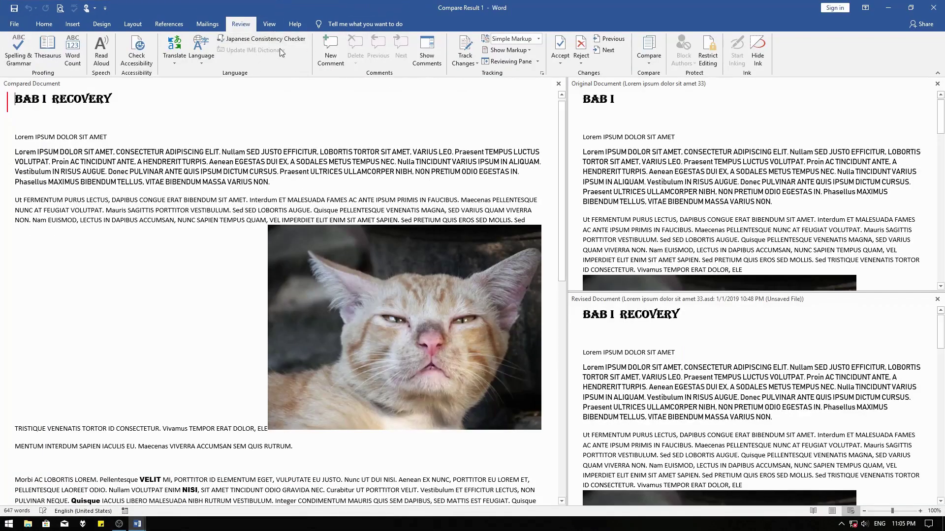
Review the original and compared panes, then close Compare Result 1 without saving.
{"action": "left_click", "coordinate": [626, 161]}
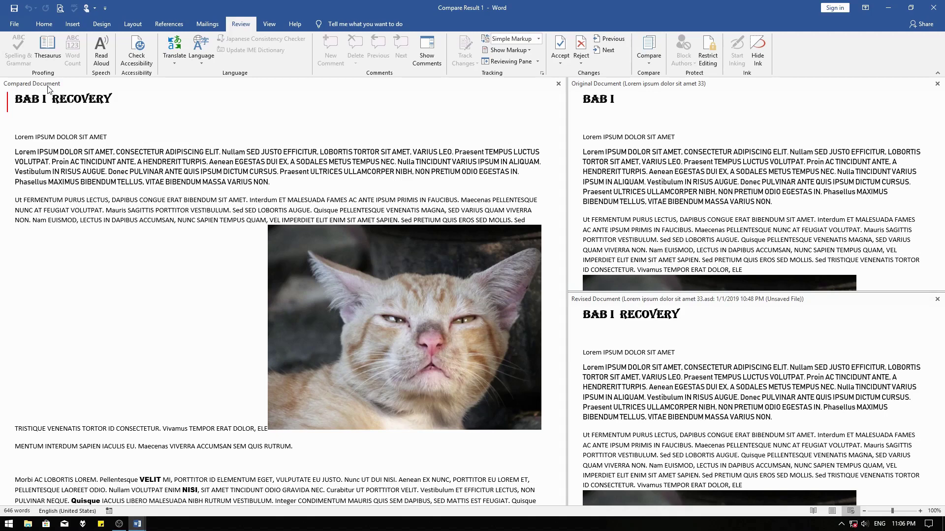
{"action": "left_click", "coordinate": [456, 152]}
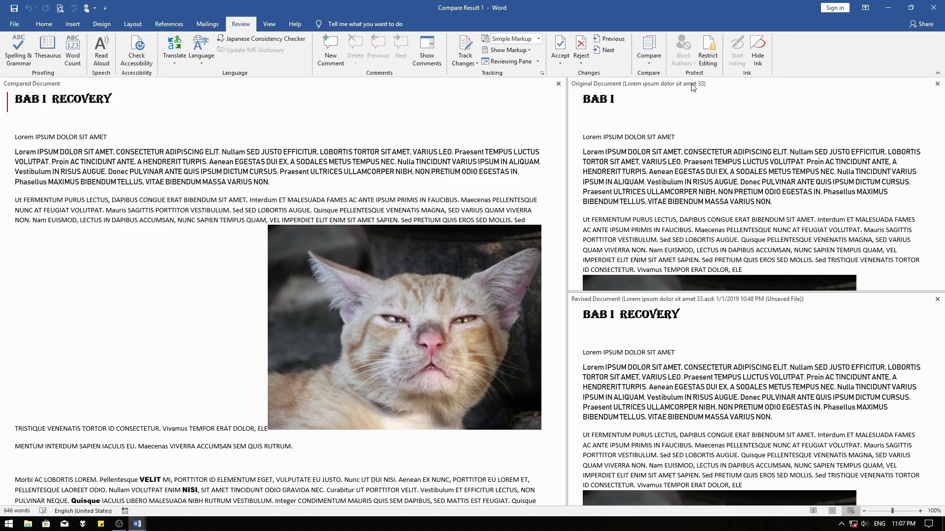
{"action": "double_click", "coordinate": [486, 5]}
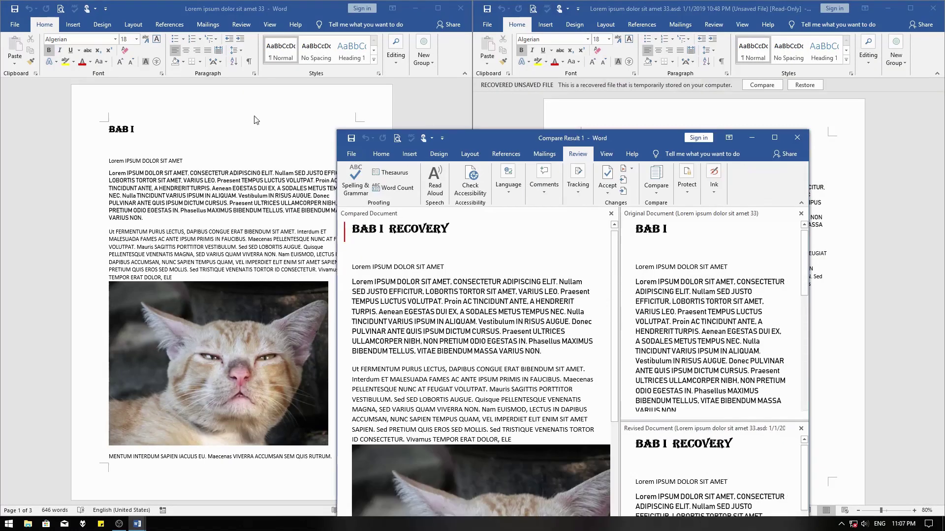
{"action": "double_click", "coordinate": [633, 138]}
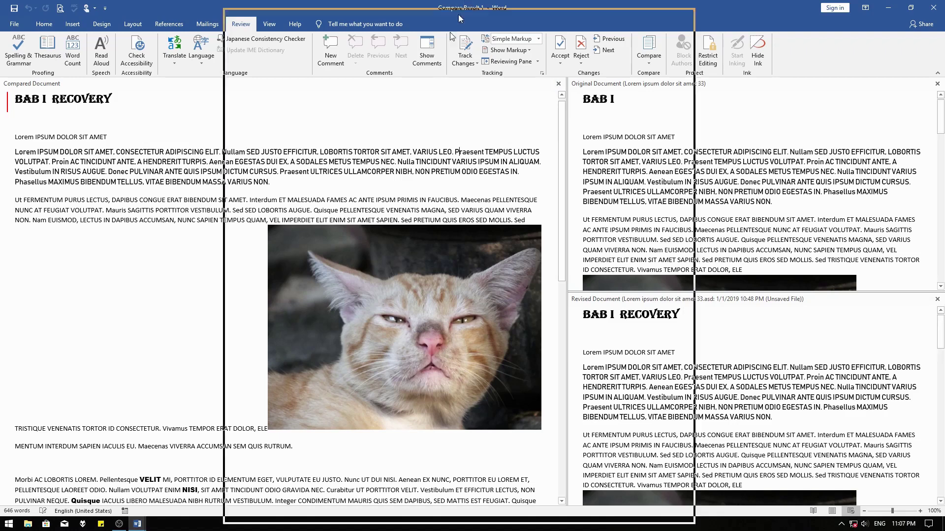
{"action": "key", "text": "super+Down"}
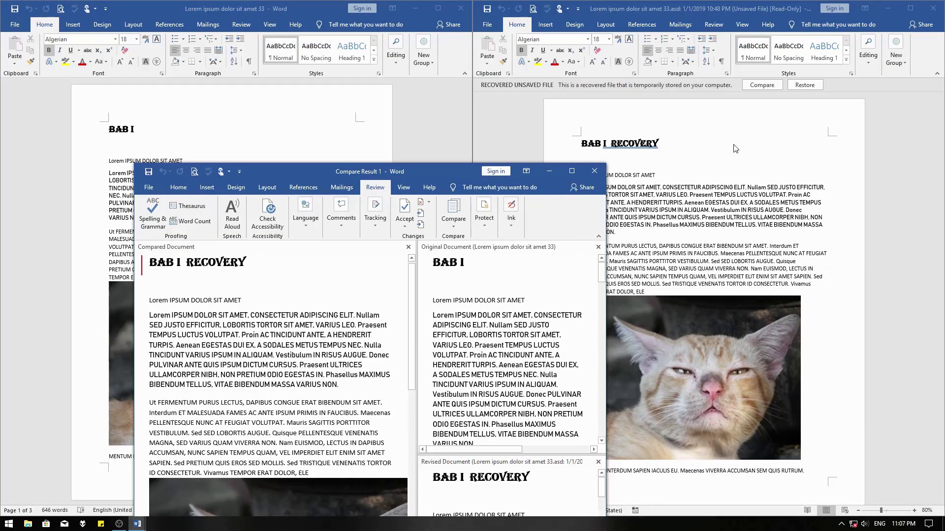
{"action": "key", "text": "super+Up"}
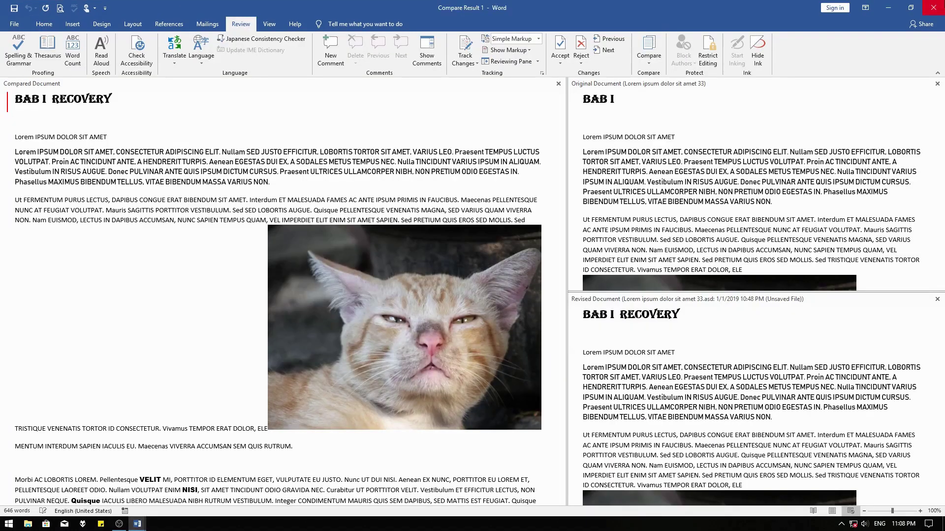
{"action": "left_click", "coordinate": [934, 7]}
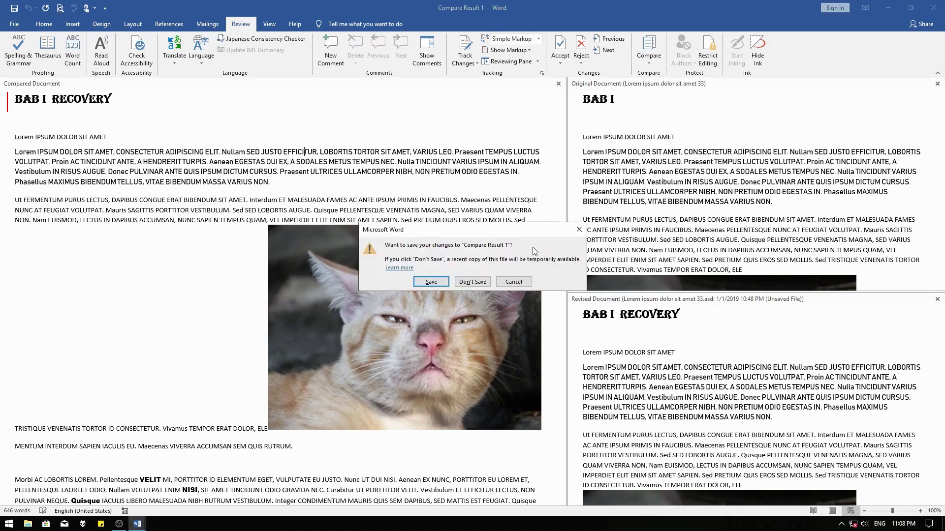
{"action": "left_click", "coordinate": [472, 282]}
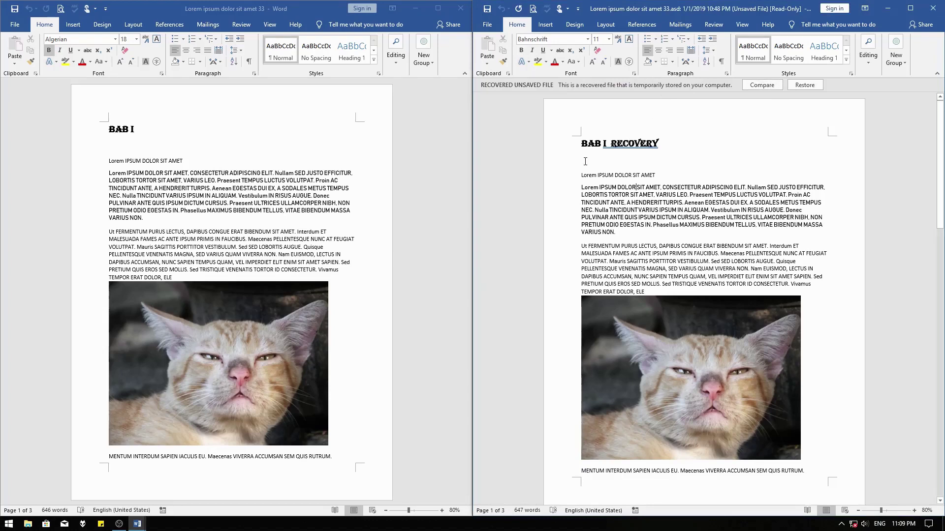
Compare the saved 'BAB I' heading with the recovered 'BAB I RECOVERY' heading.
{"action": "left_click", "coordinate": [651, 143]}
{"action": "left_click", "coordinate": [326, 150]}
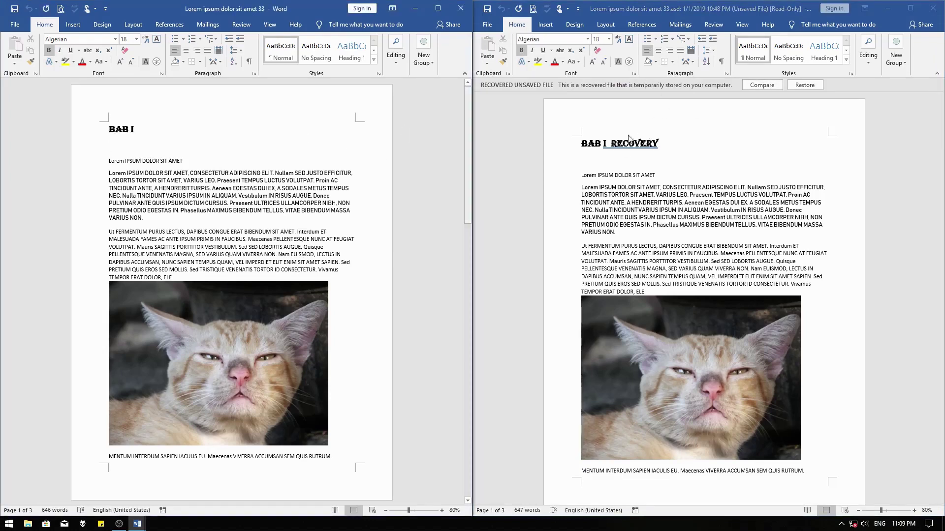
{"action": "left_click", "coordinate": [684, 138]}
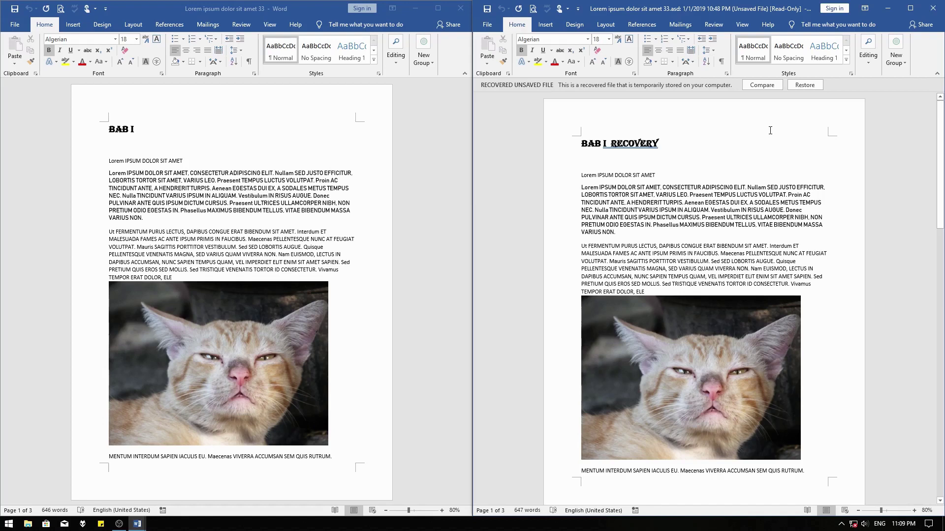
{"action": "left_click", "coordinate": [295, 125]}
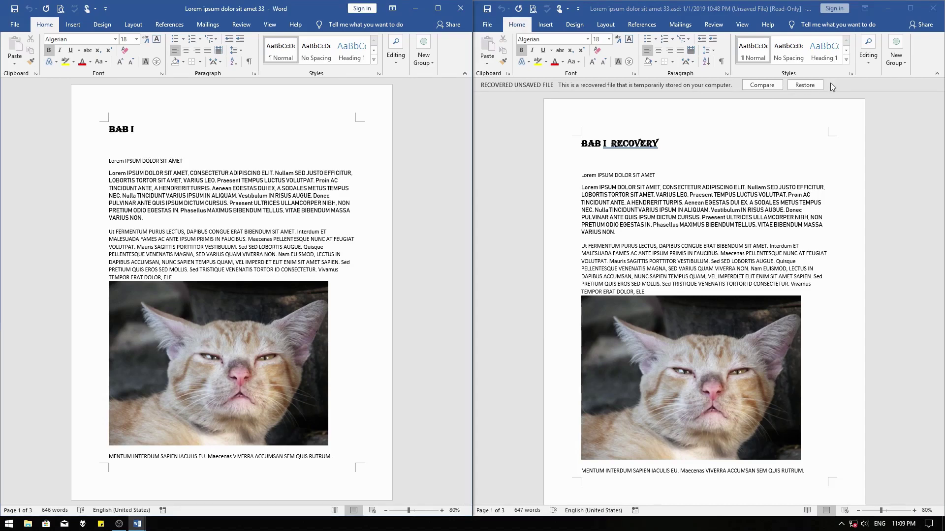
{"action": "left_click", "coordinate": [792, 91]}
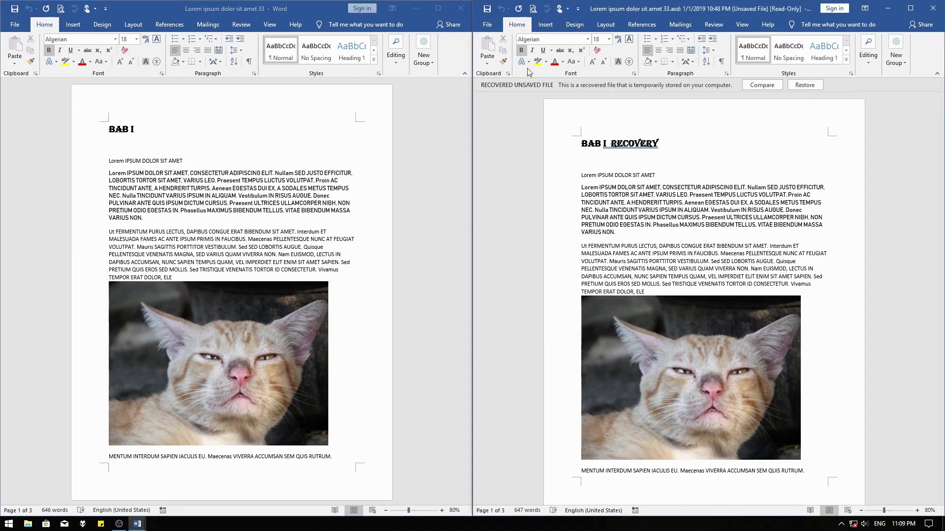
Restore the recovered version, confirming it overwrites the last saved copy.
{"action": "left_click", "coordinate": [482, 26]}
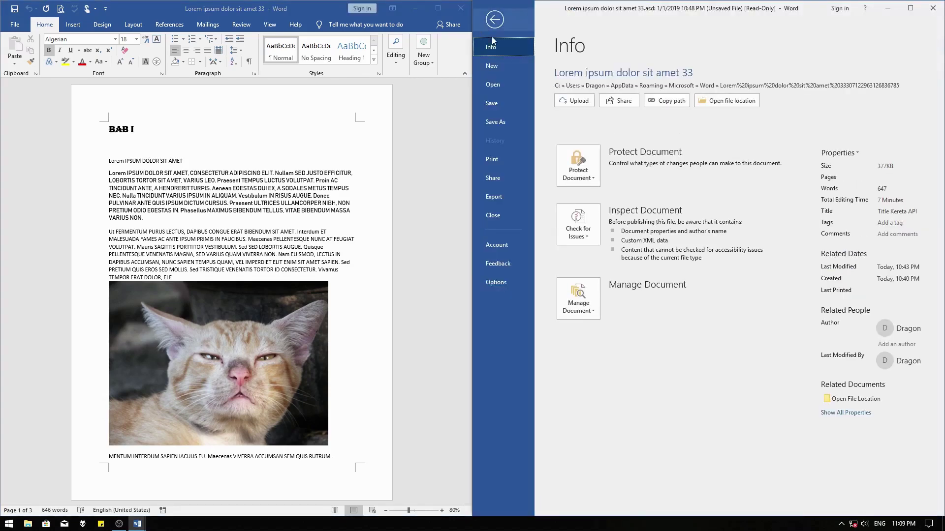
{"action": "left_click", "coordinate": [593, 286]}
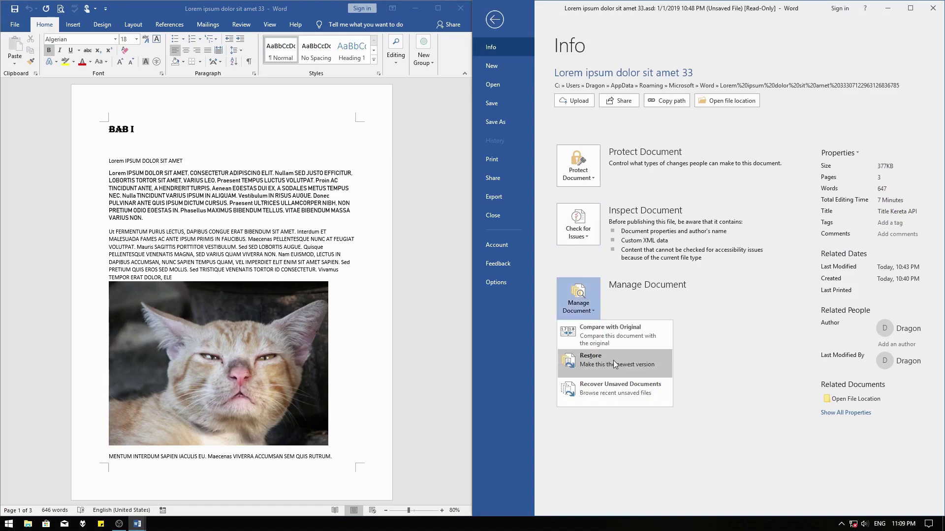
{"action": "left_click", "coordinate": [495, 19]}
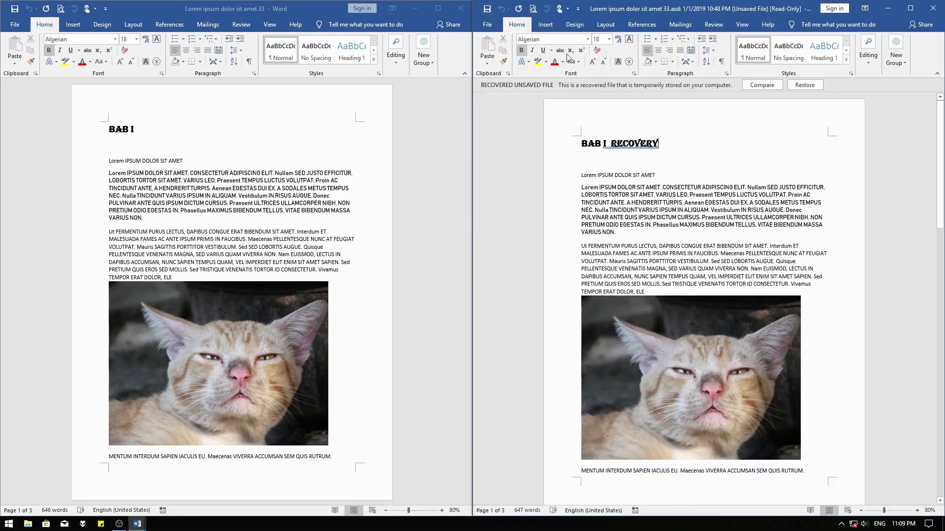
{"action": "left_click", "coordinate": [805, 85]}
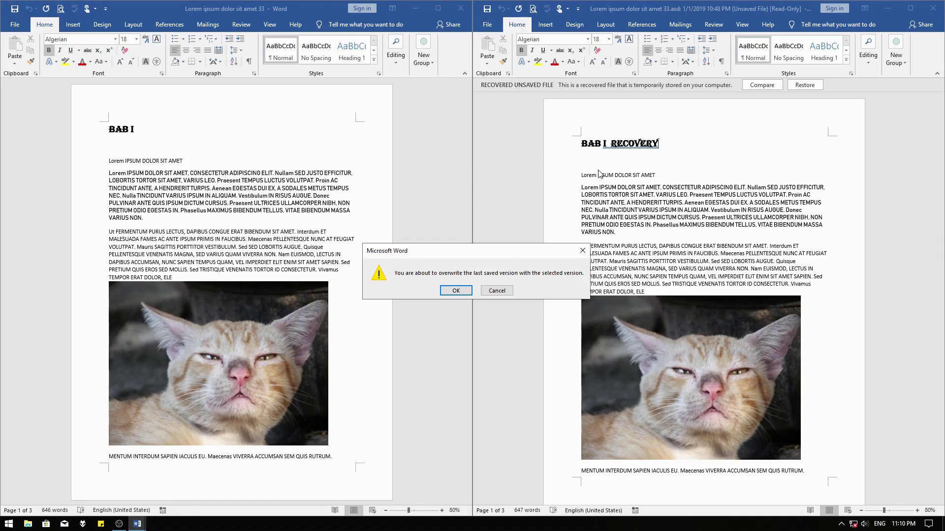
{"action": "left_click", "coordinate": [448, 291]}
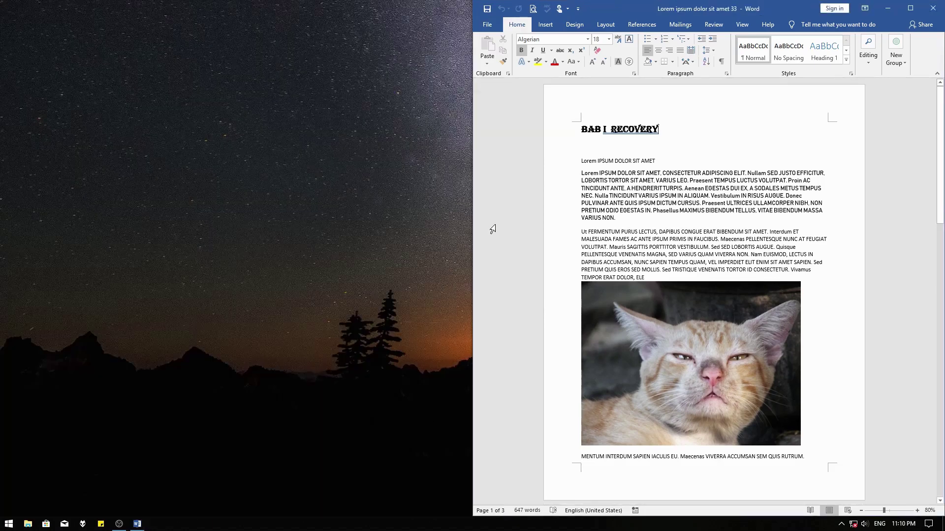